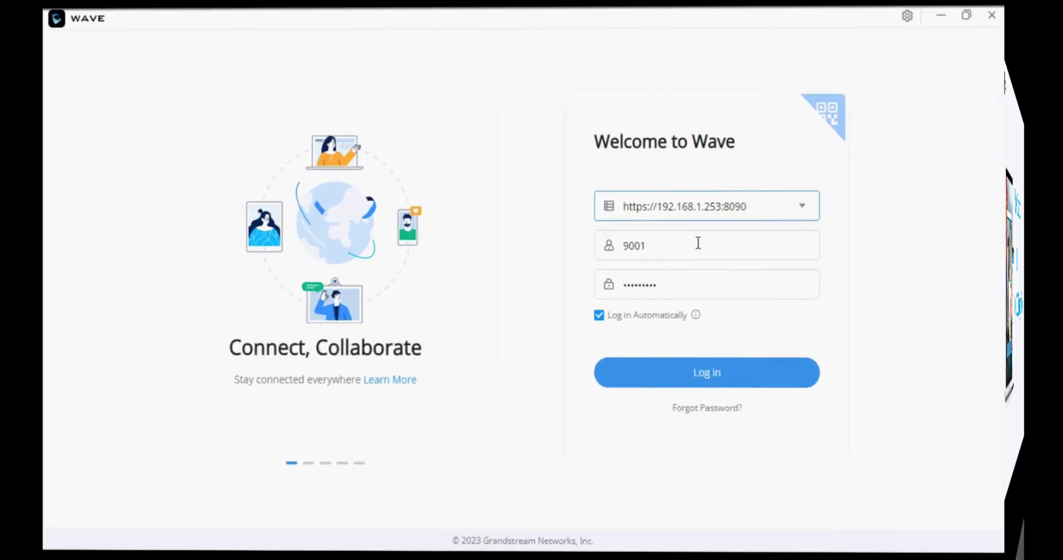
Log in to the UCM server in Wave desktop with the saved extension username and password.
drag(681, 242, 623, 246)
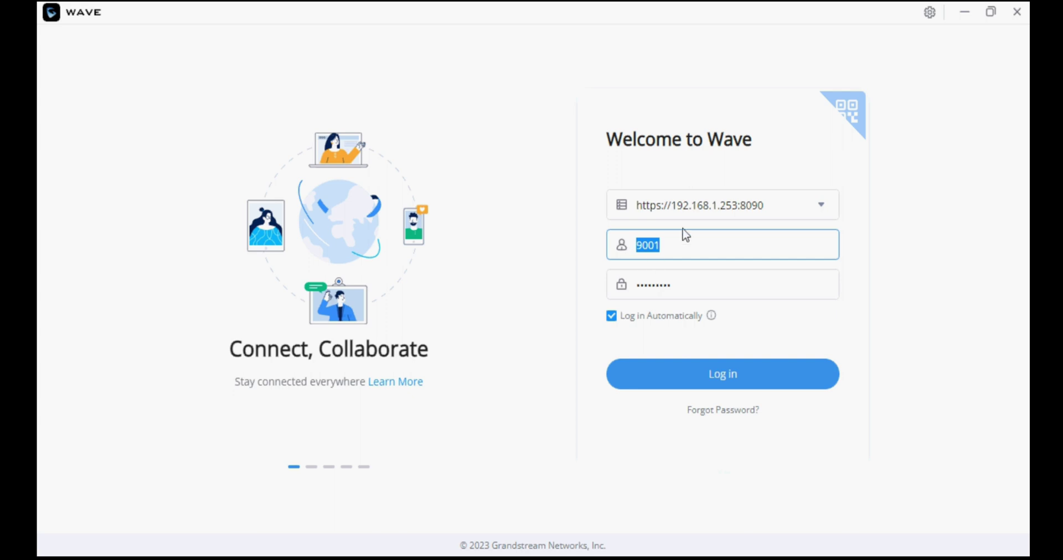
click(710, 375)
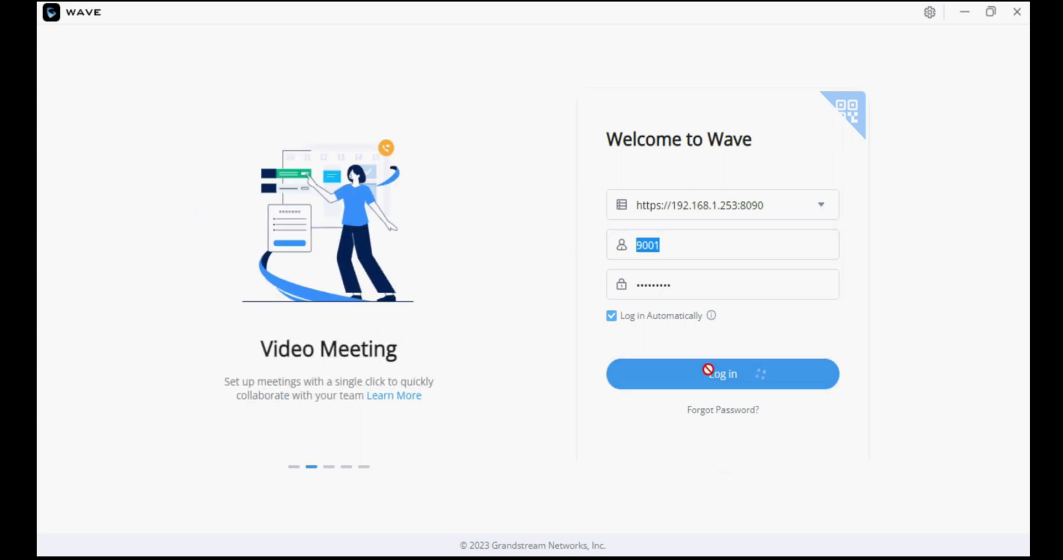
click(710, 375)
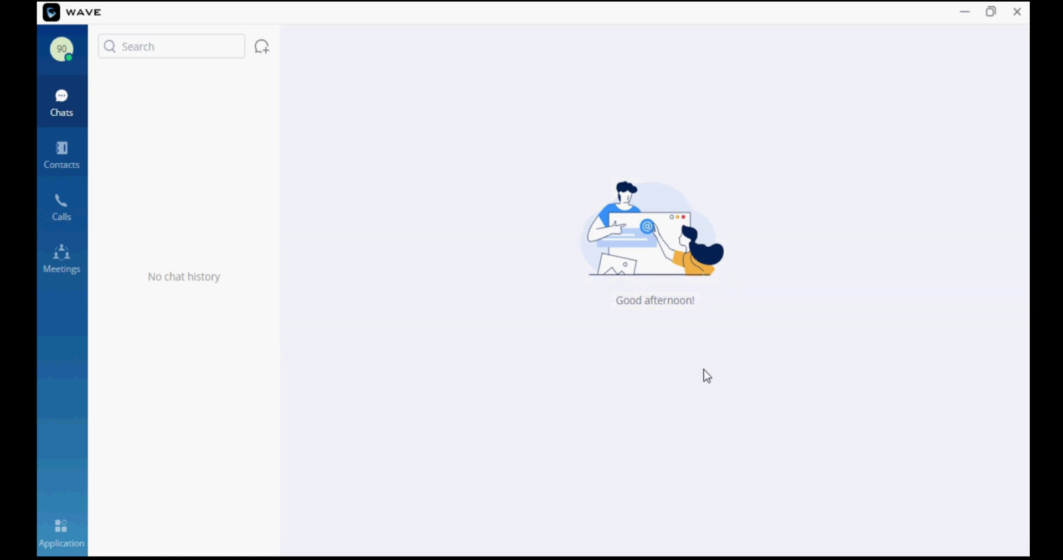
Under Application > Door System, add GDS3710 with number 9002 and a Door Lock 1 password.
click(75, 537)
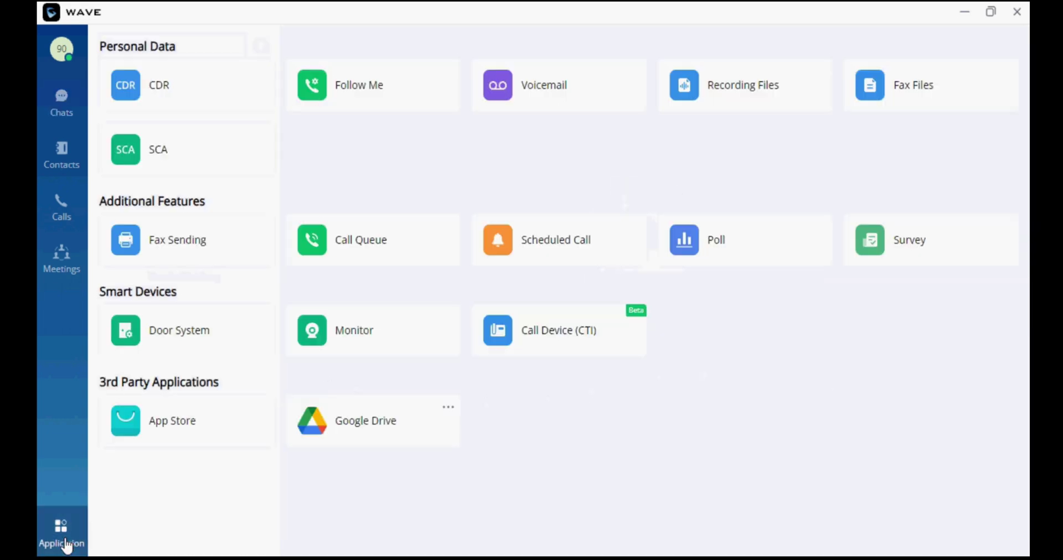
click(194, 335)
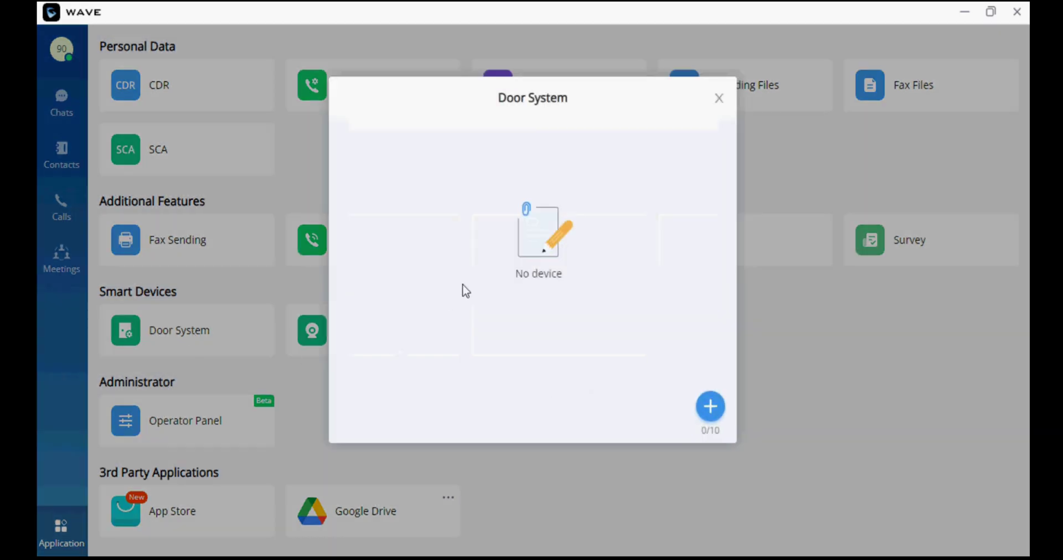
click(703, 407)
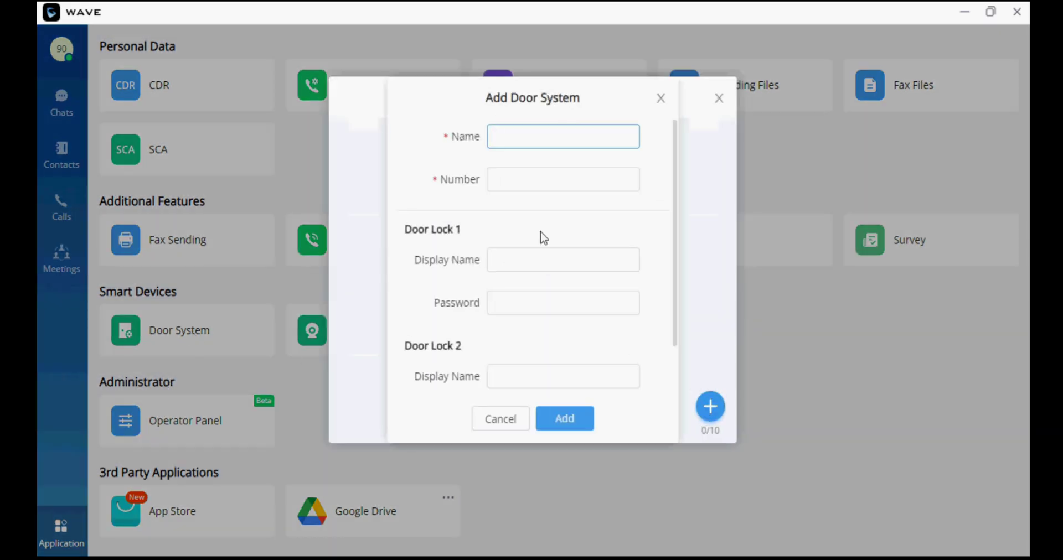
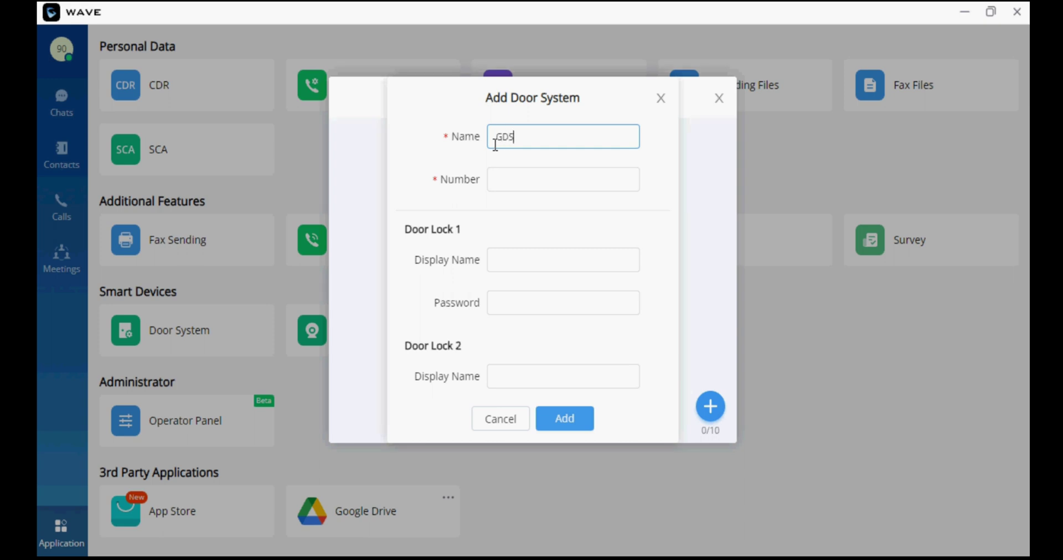
key(Tab)
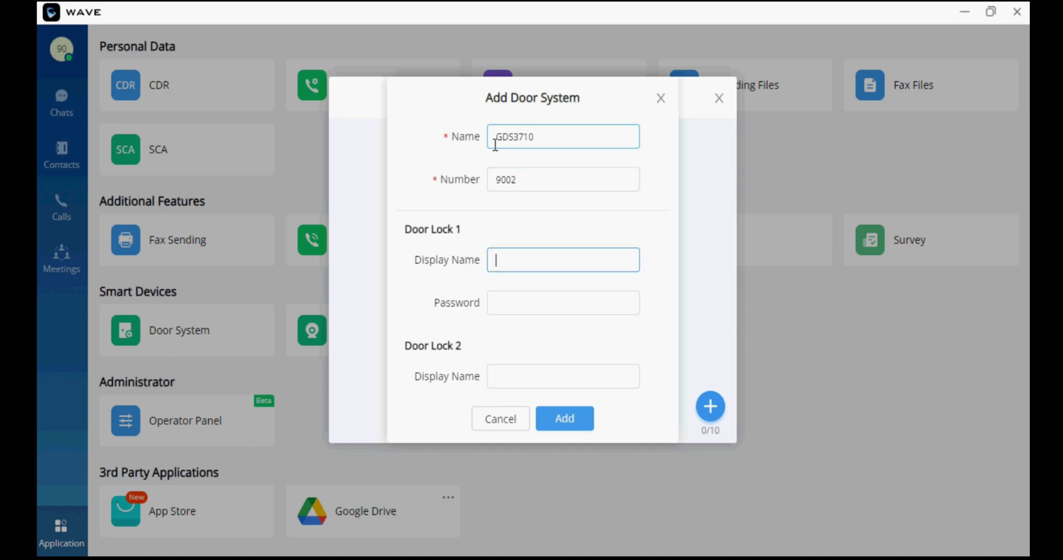
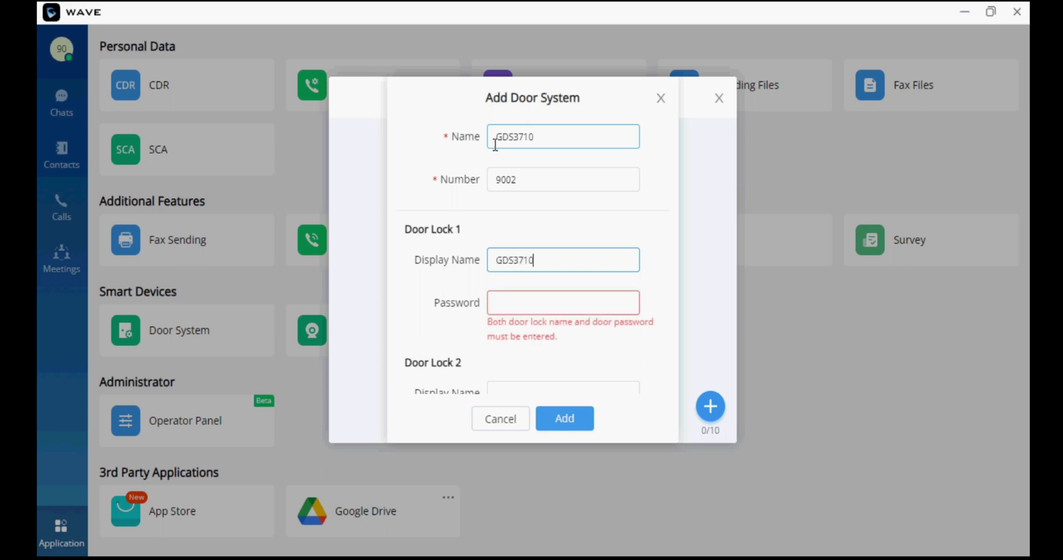
key(Tab)
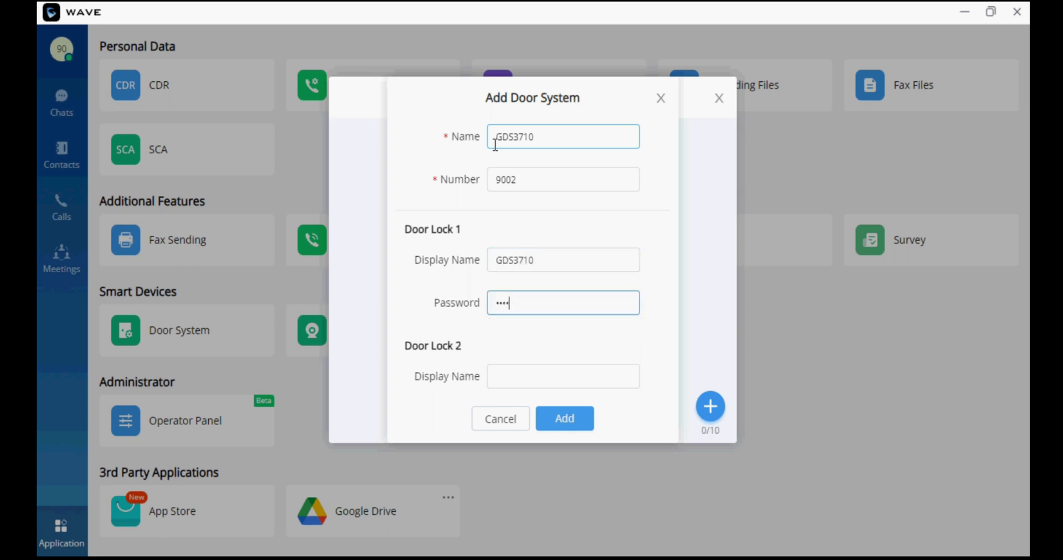
click(548, 427)
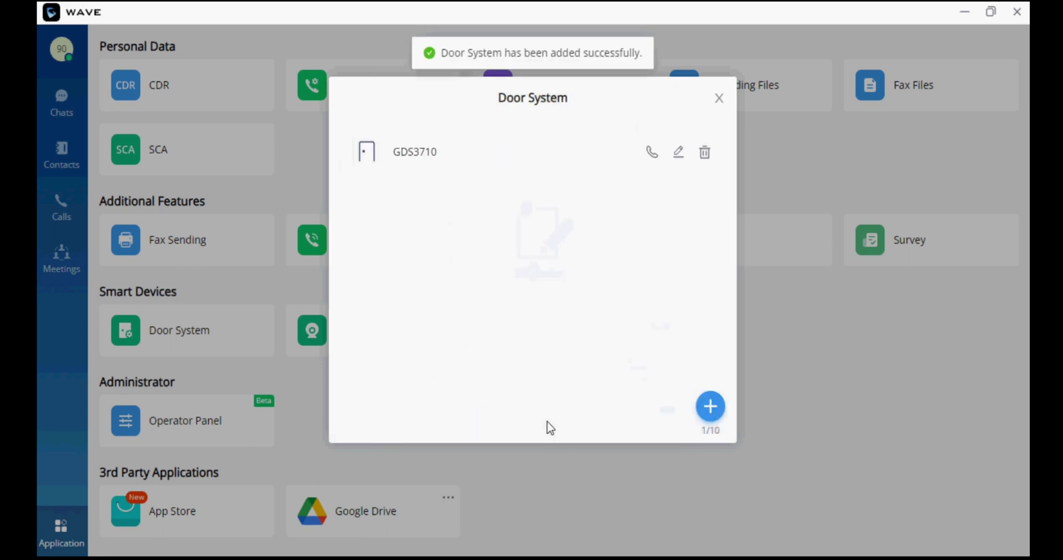
click(719, 99)
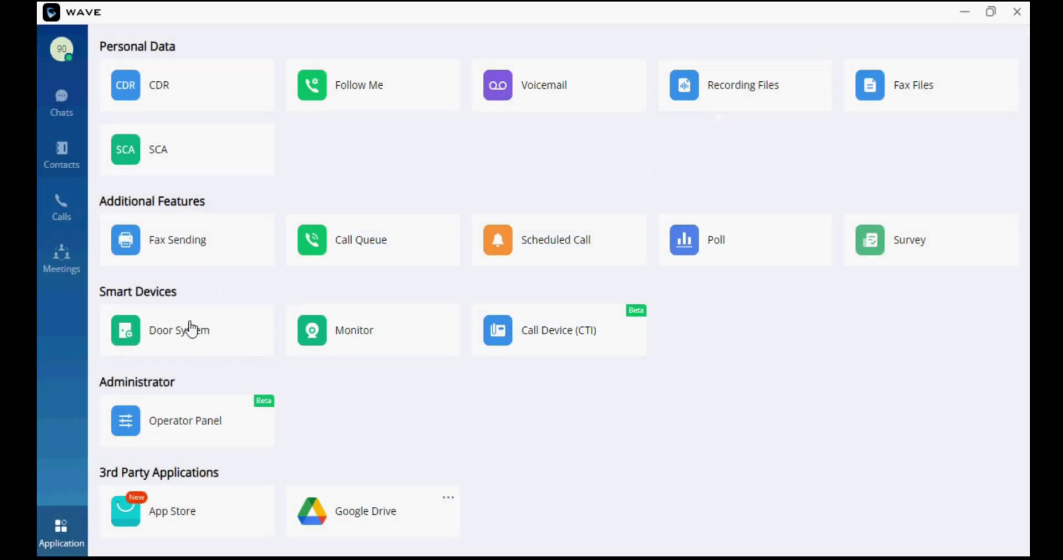
In GDS3710 Basic Settings, enter 9001 as Number 1 Called When Doorbell Pressed.
click(151, 333)
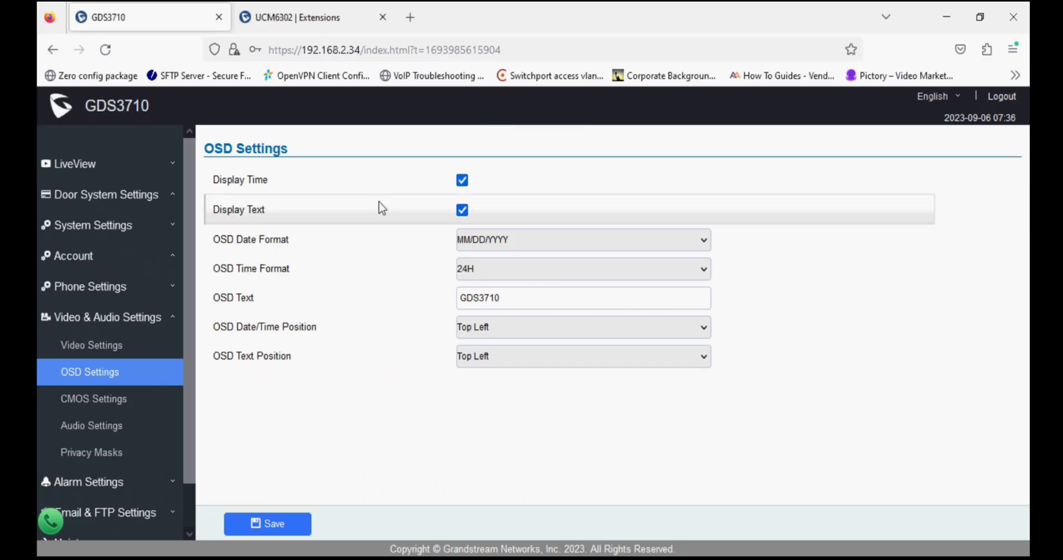
click(112, 200)
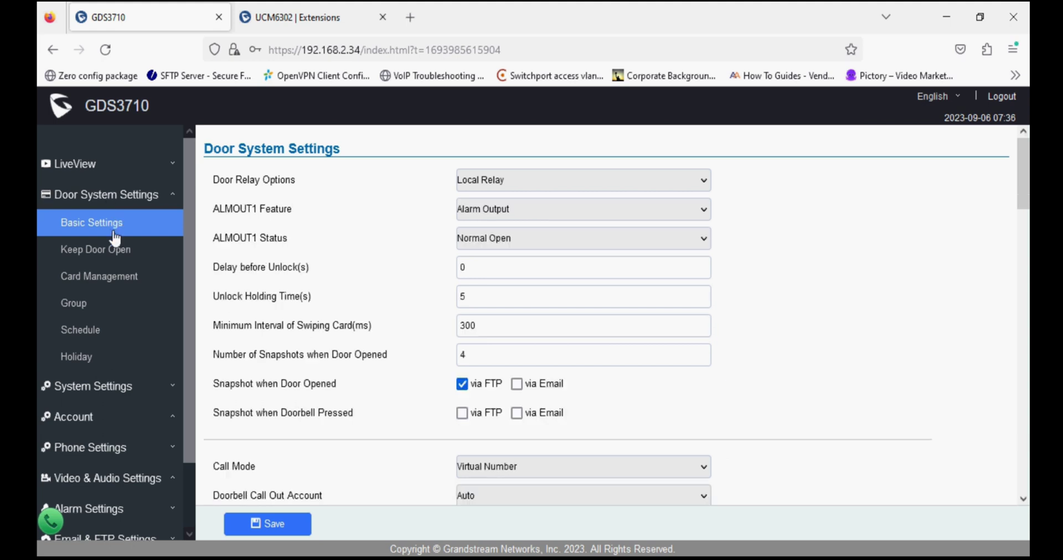
scroll(429, 360, down, 5)
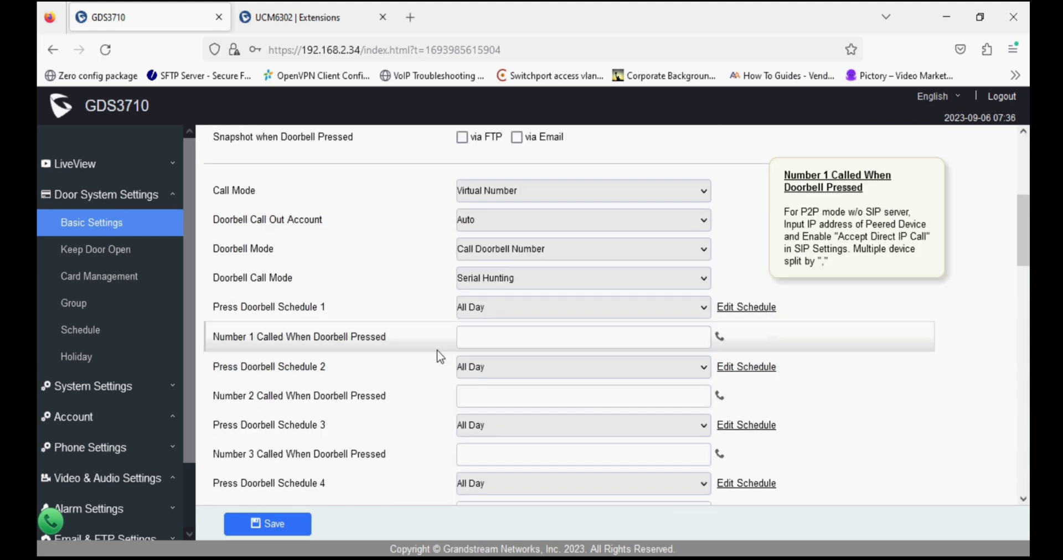
click(465, 341)
mouse_move(264, 336)
mouse_down()
mouse_move(318, 336)
mouse_move(212, 337)
mouse_up()
drag(407, 359, 458, 339)
click(483, 340)
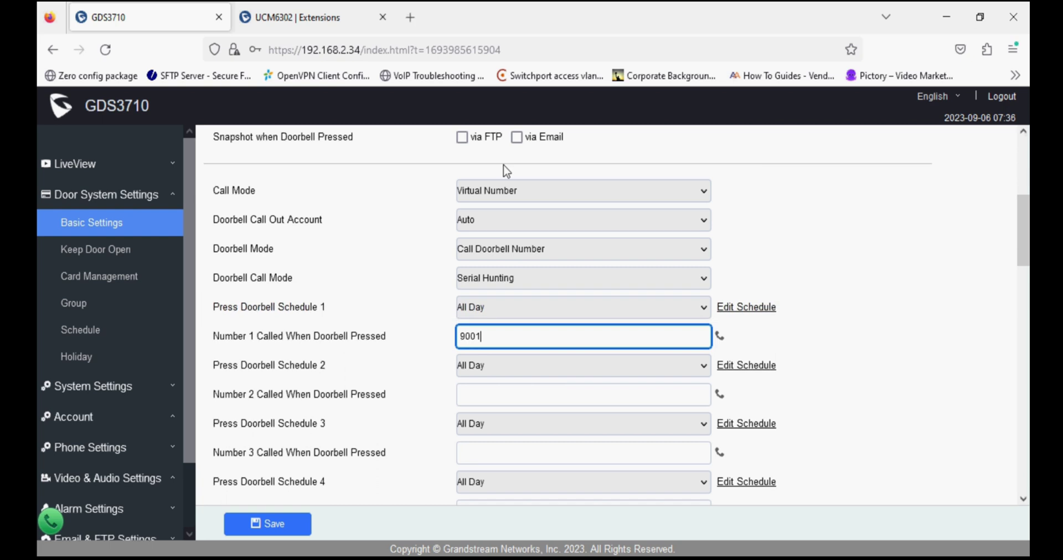
Set Call Mode to SIP Number and Call Out Account to Account 1, then save.
click(506, 188)
click(501, 235)
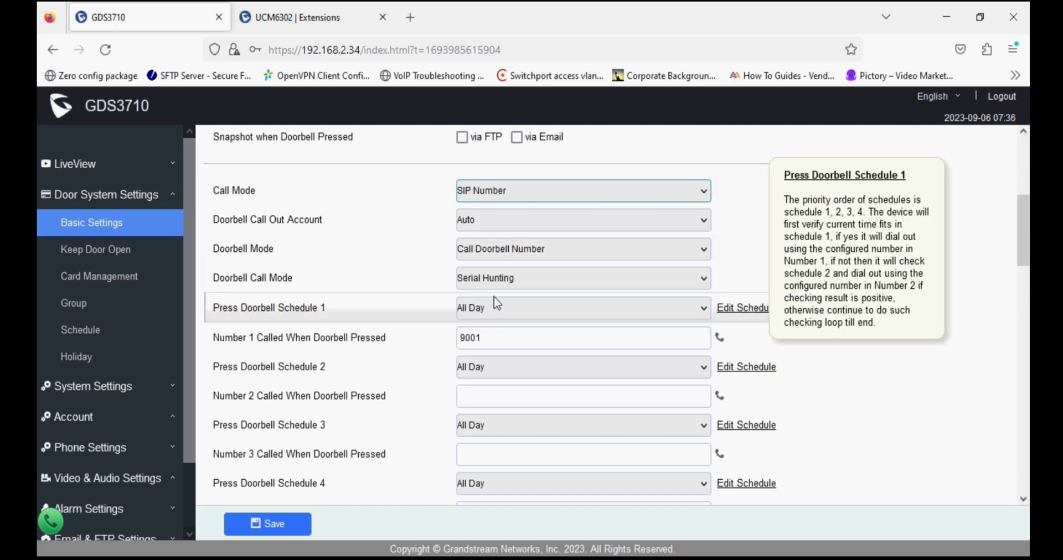
click(487, 221)
click(490, 265)
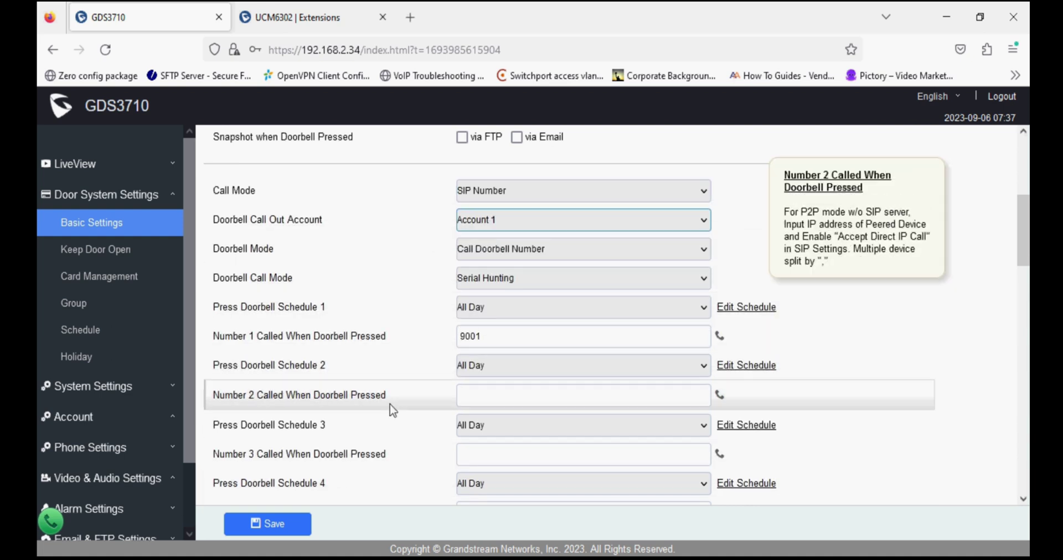
click(293, 520)
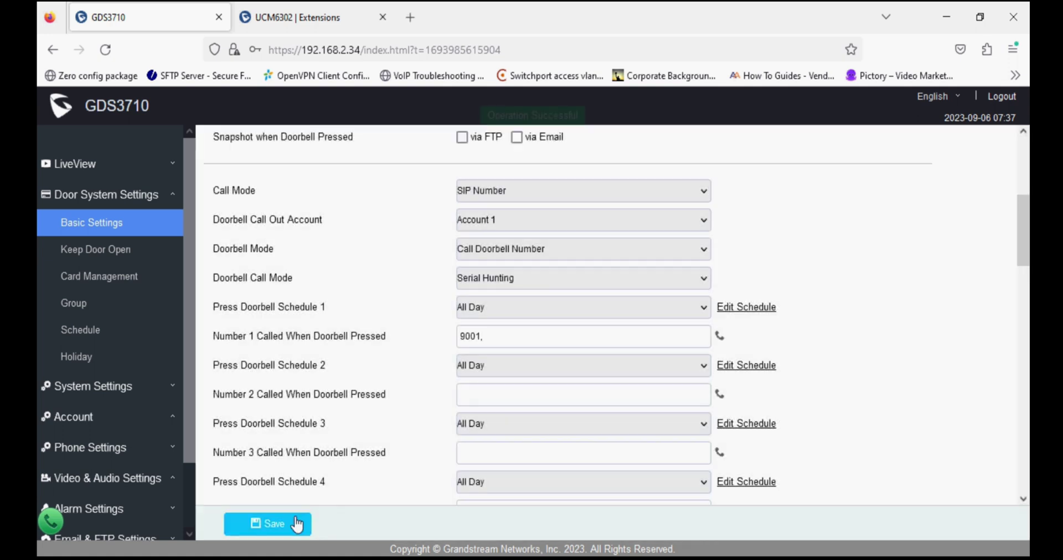
Place a test call to GDS3710 from the Door System dialog.
click(550, 448)
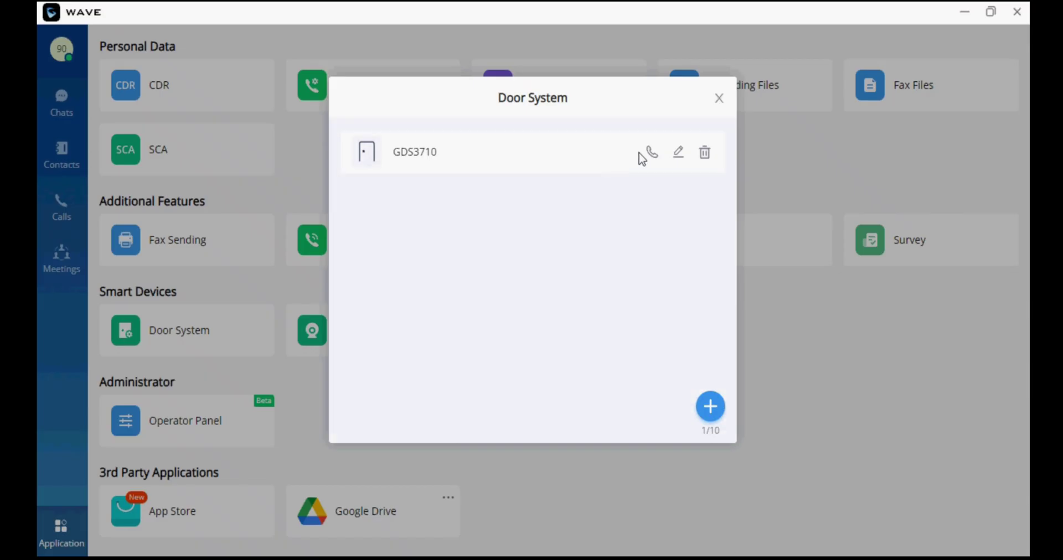
click(652, 153)
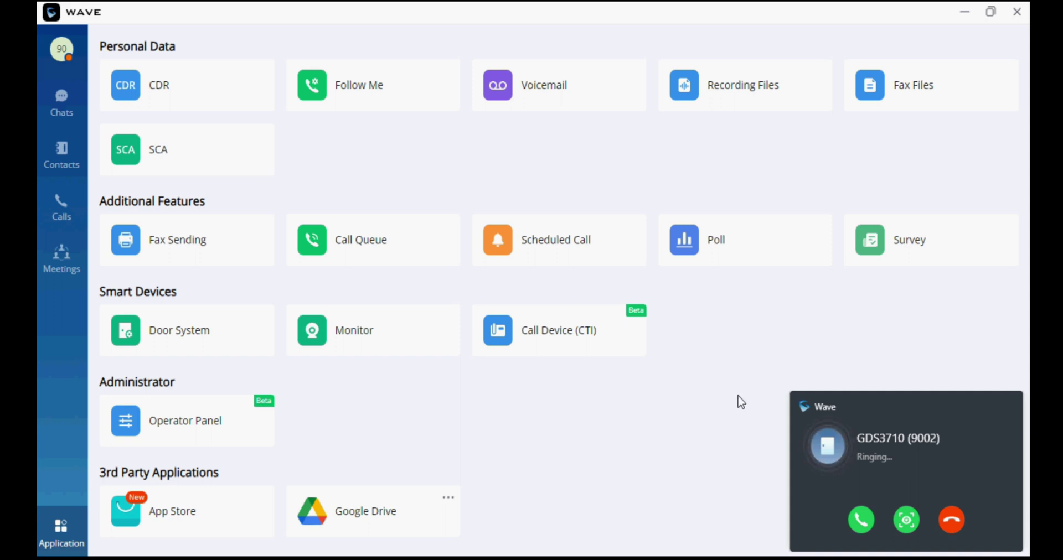
Open the door from the GDS3710 call's video preview, hang up, and enter username admin on the GDS3710 login.
click(906, 521)
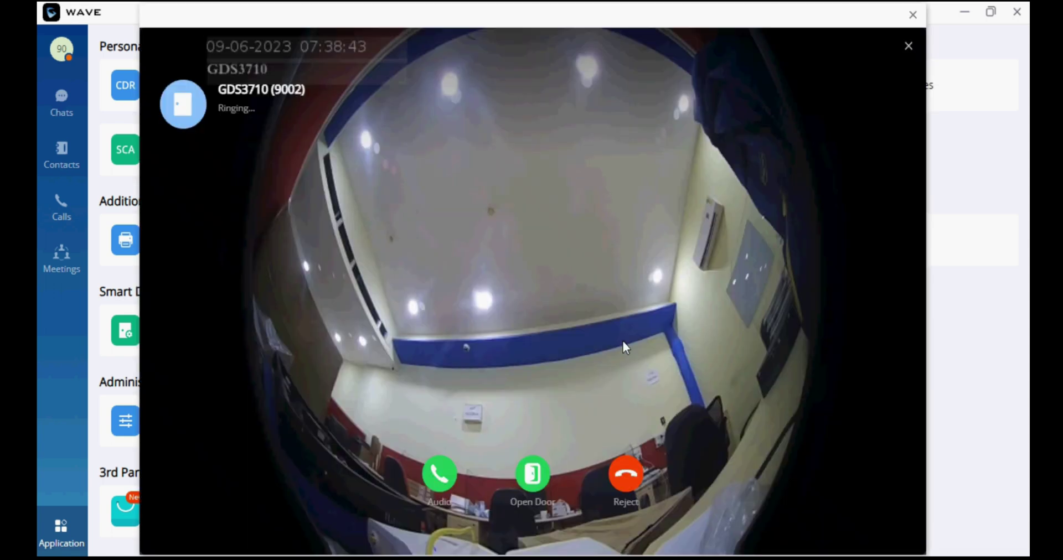
click(533, 475)
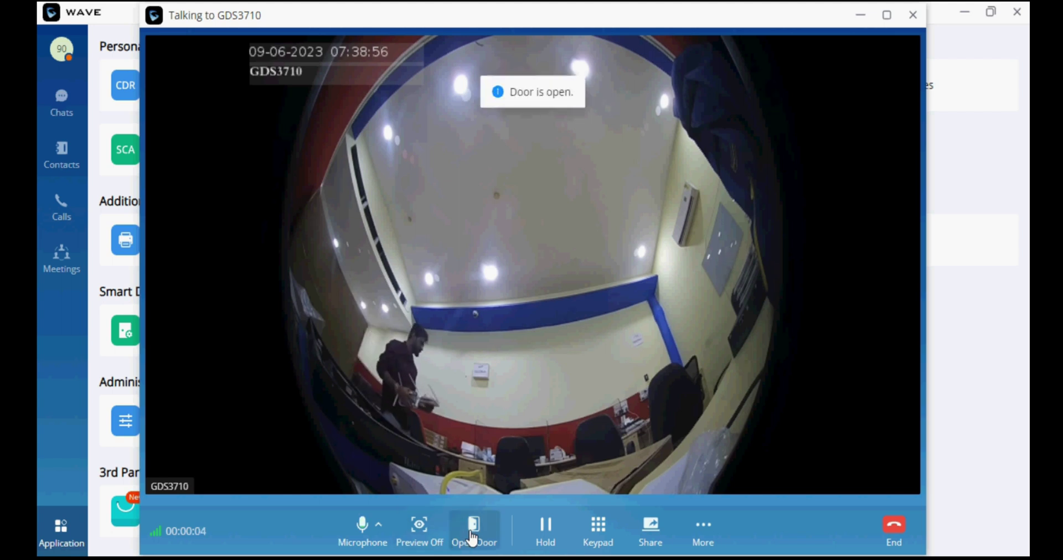
click(894, 532)
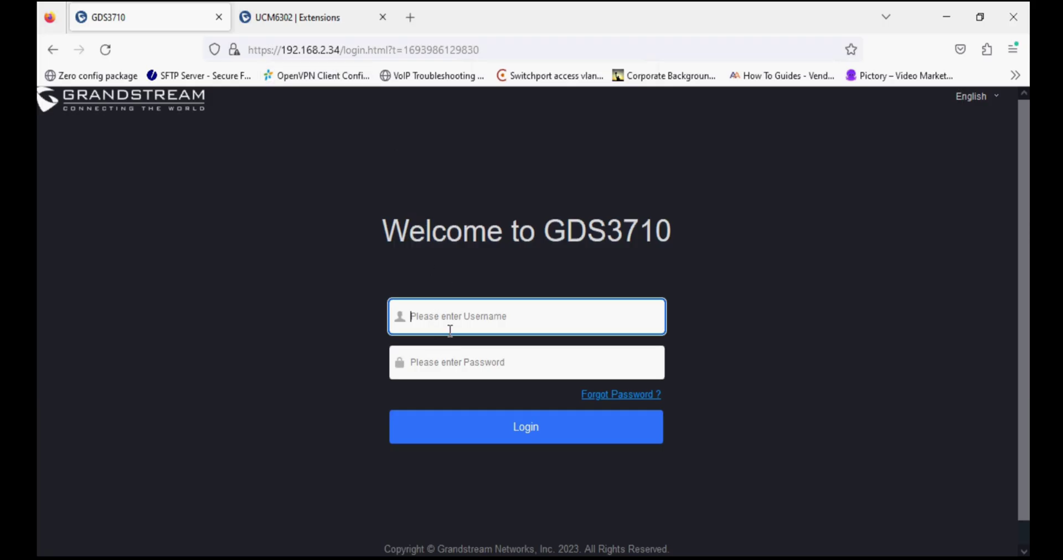
text(admin)
key(Tab)
Finish the GDS3710 web login, change the first doorbell number to 9003, and save.
text(a)
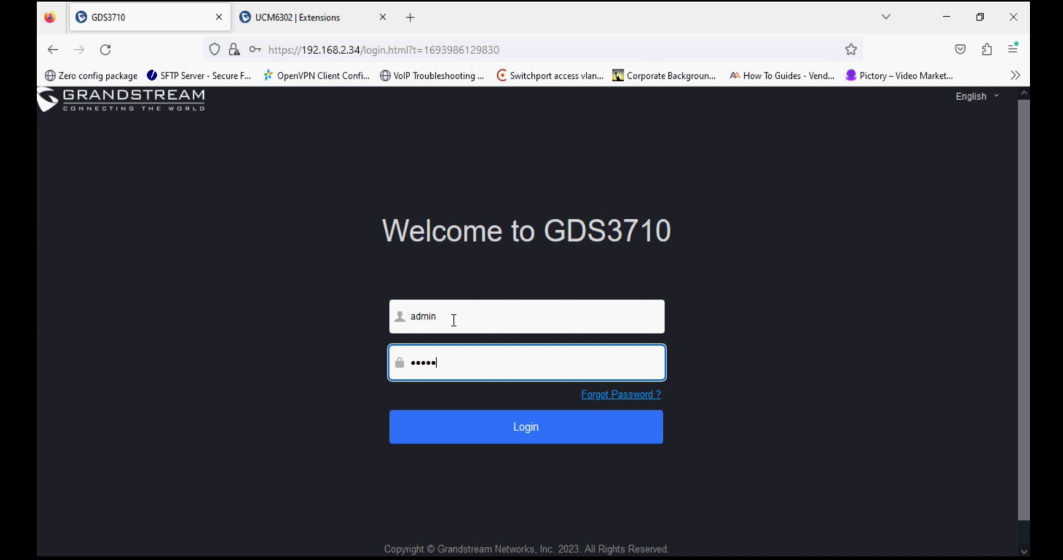
key(Return)
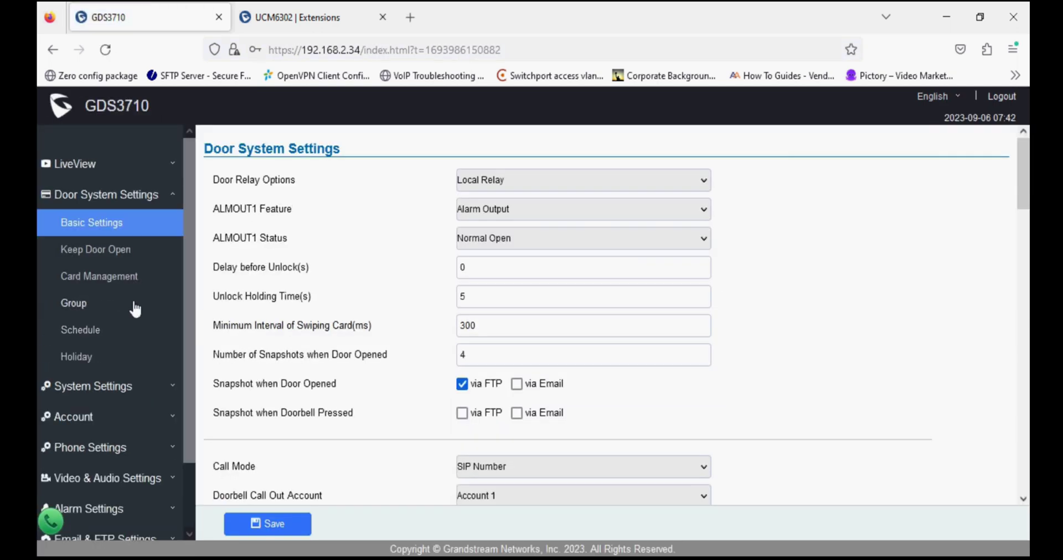
scroll(515, 406, down, 4)
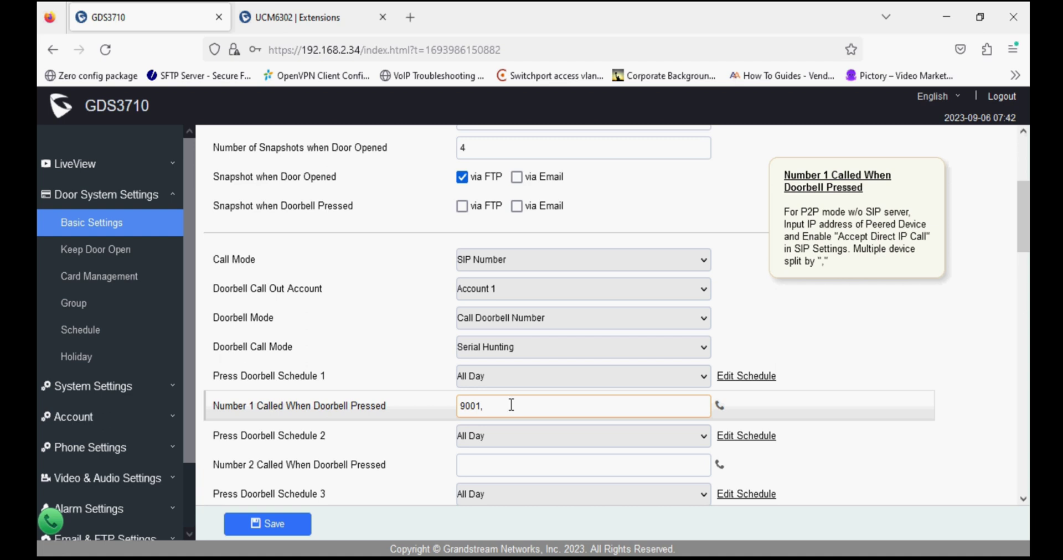
click(511, 406)
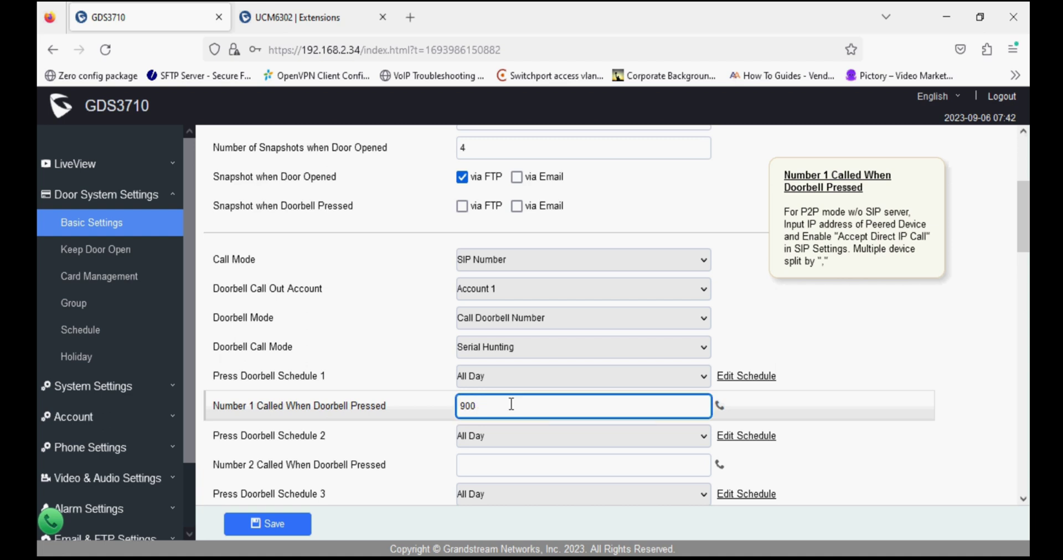
click(280, 529)
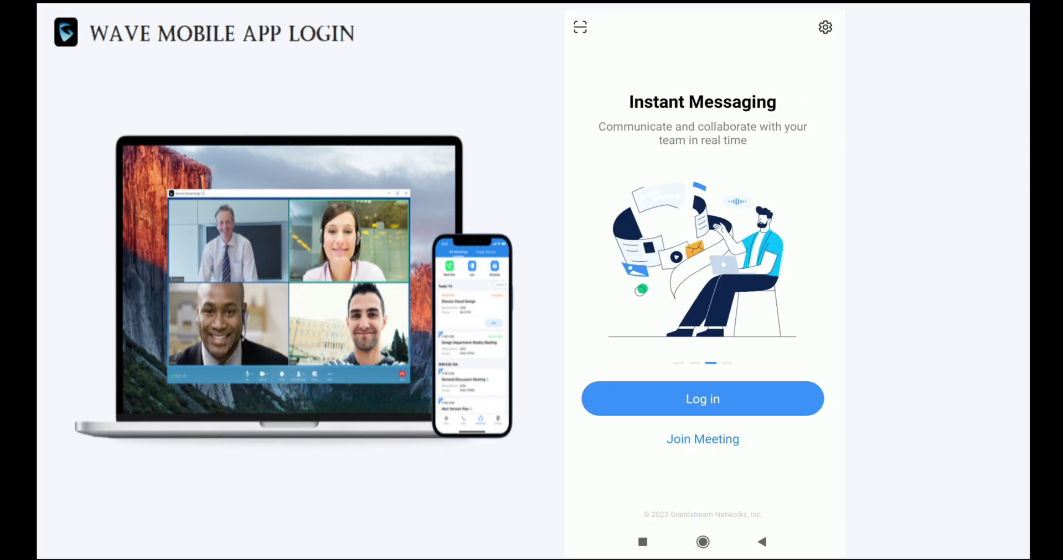
Set the server to 192.168.1.253:8090 and clear the previous account number.
click(581, 502)
text(192)
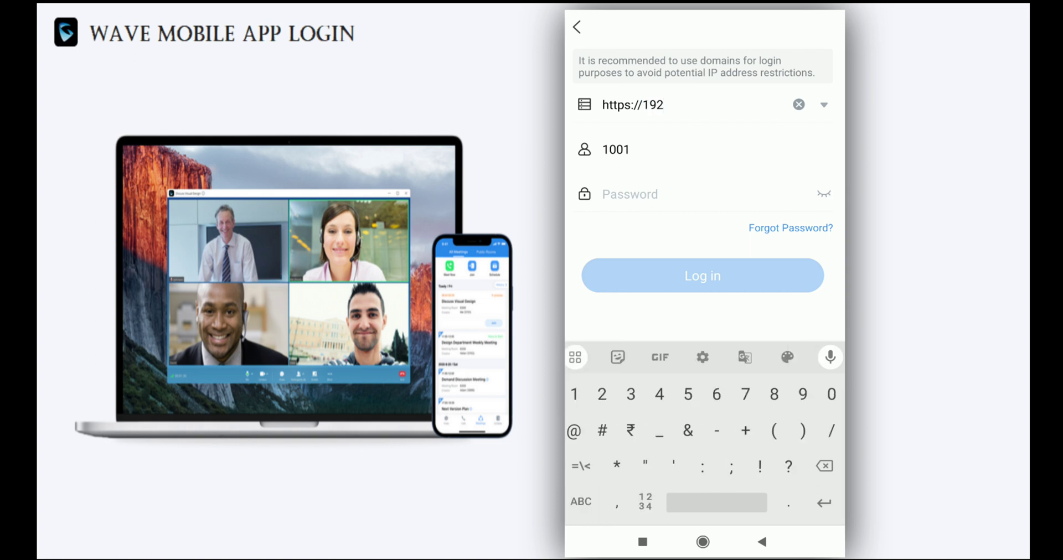
text(.168)
text(.1.)
text(253)
text(:8090)
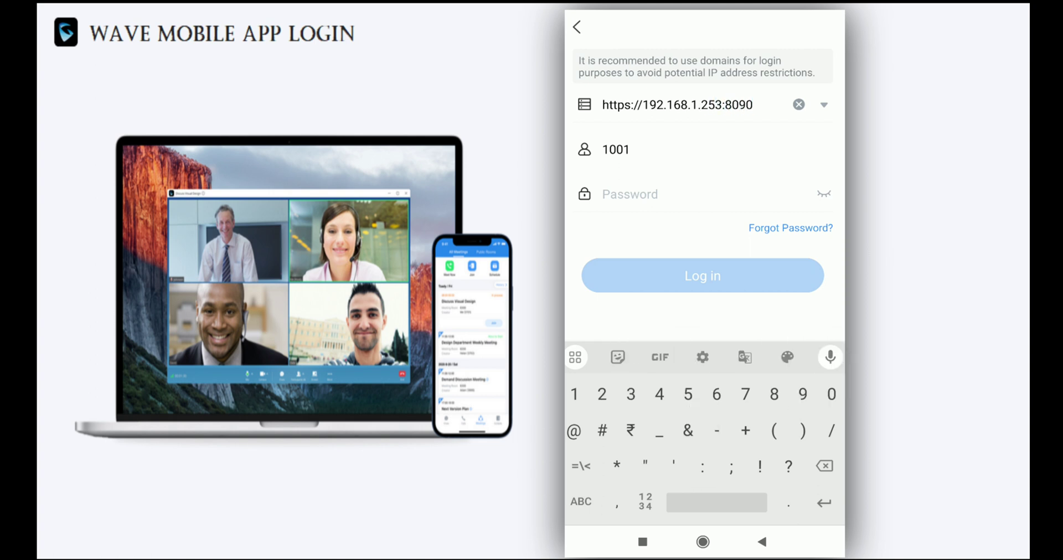
click(631, 150)
key(BackSpace)
key(BackSpace)
key(BackSpace)
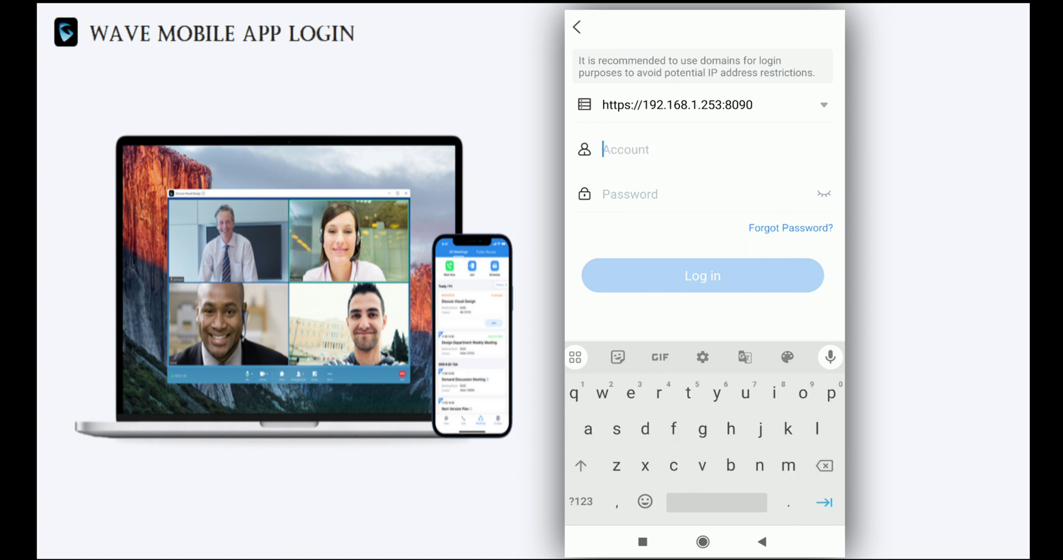
Sign in to Wave mobile as extension 9003 with its password.
click(581, 502)
text(9003)
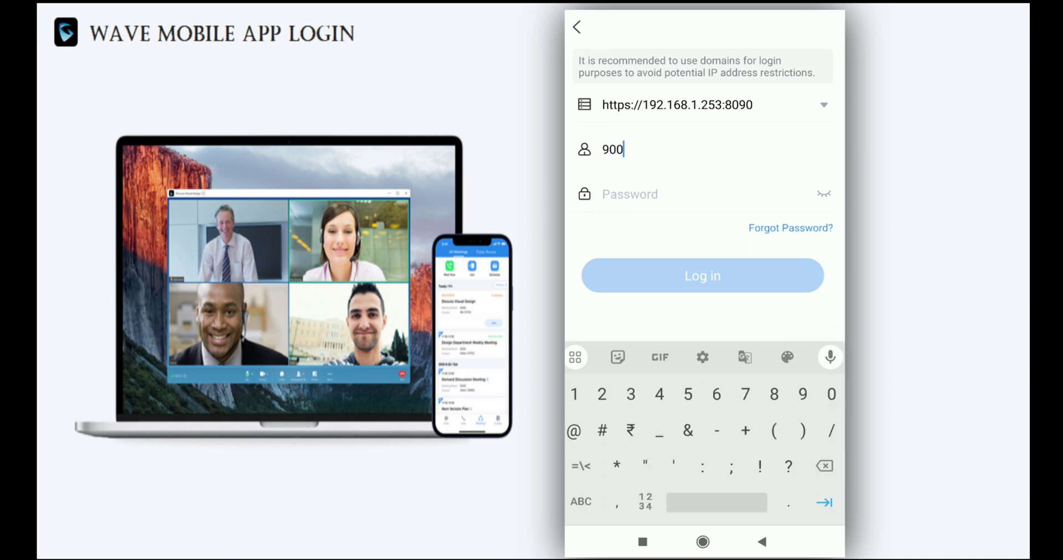
click(630, 194)
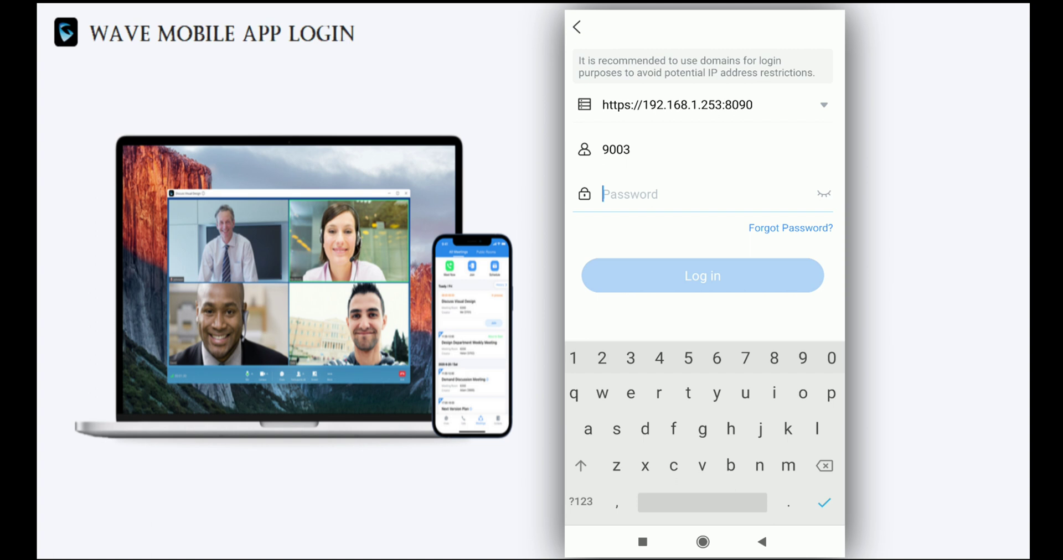
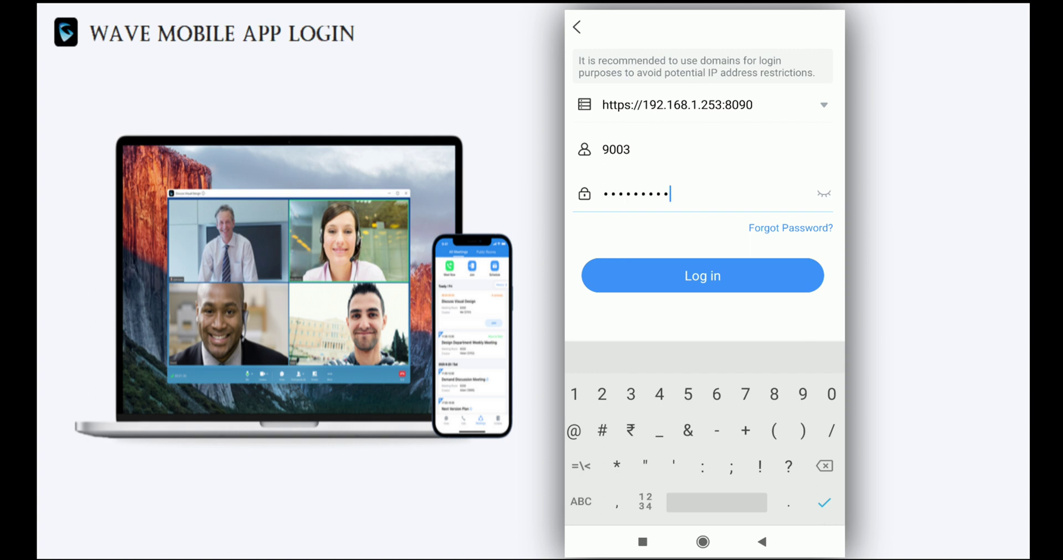
key(Return)
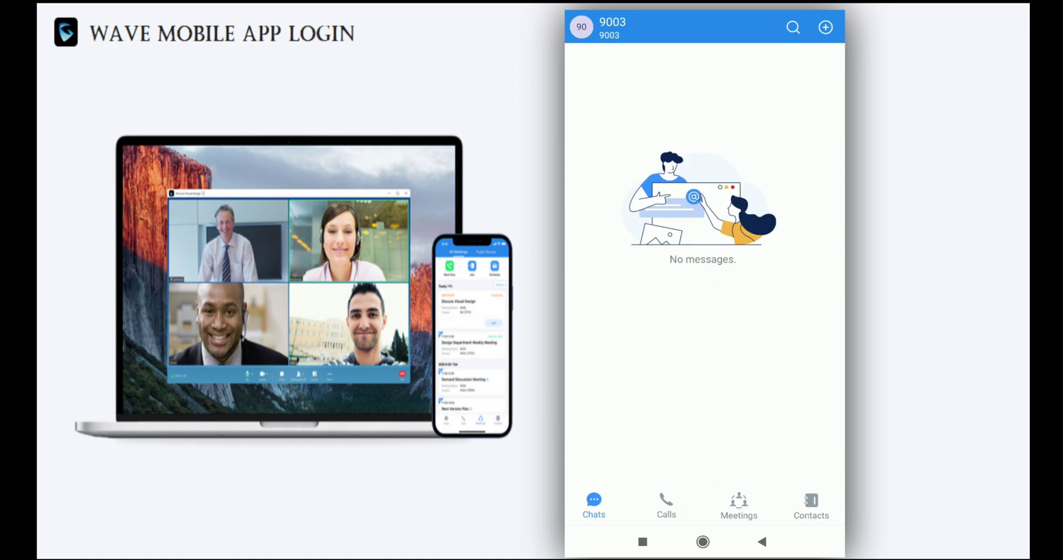
Go to Me > Smart device > Door system and begin adding a door system.
click(582, 27)
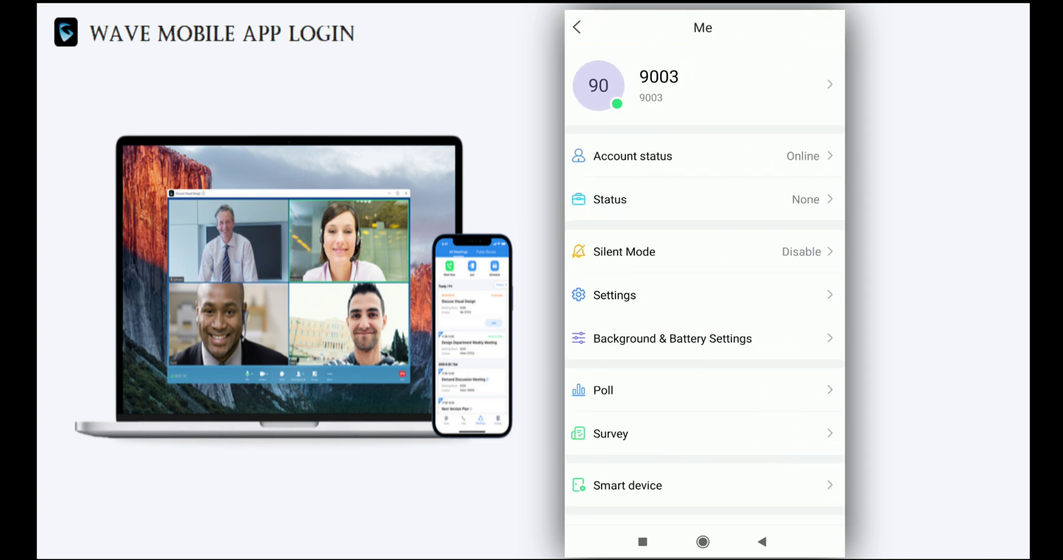
scroll(704, 277, down, 3)
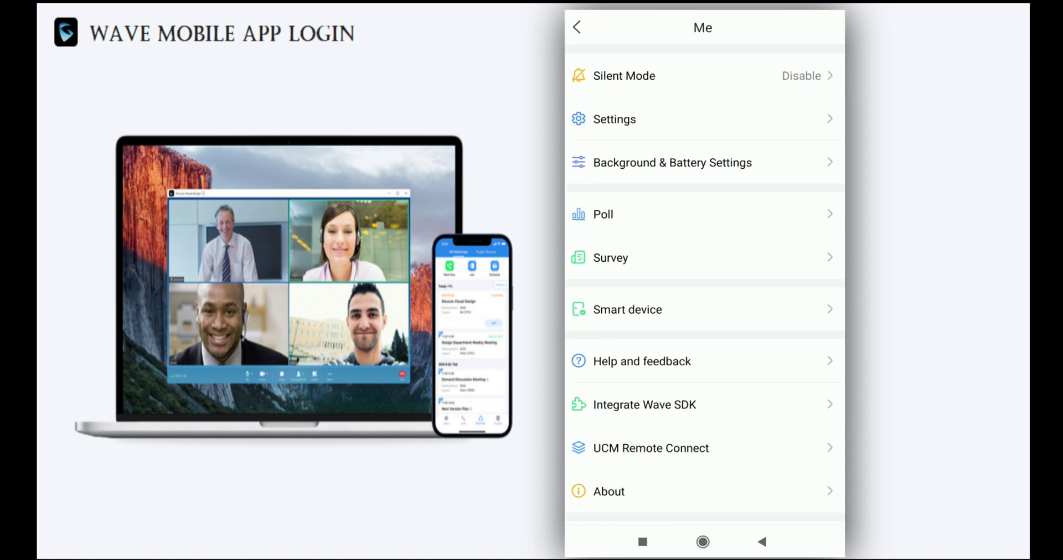
click(627, 309)
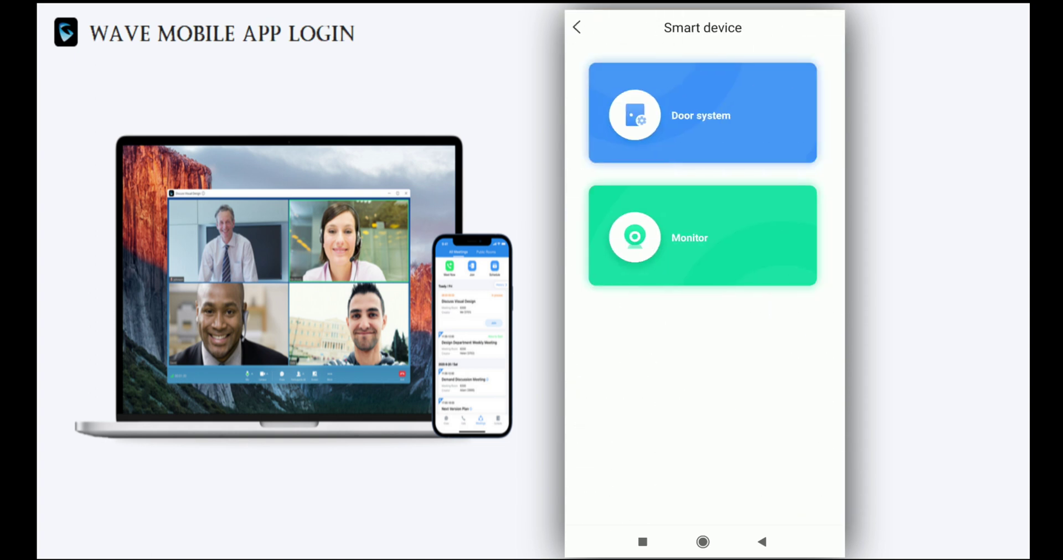
click(702, 113)
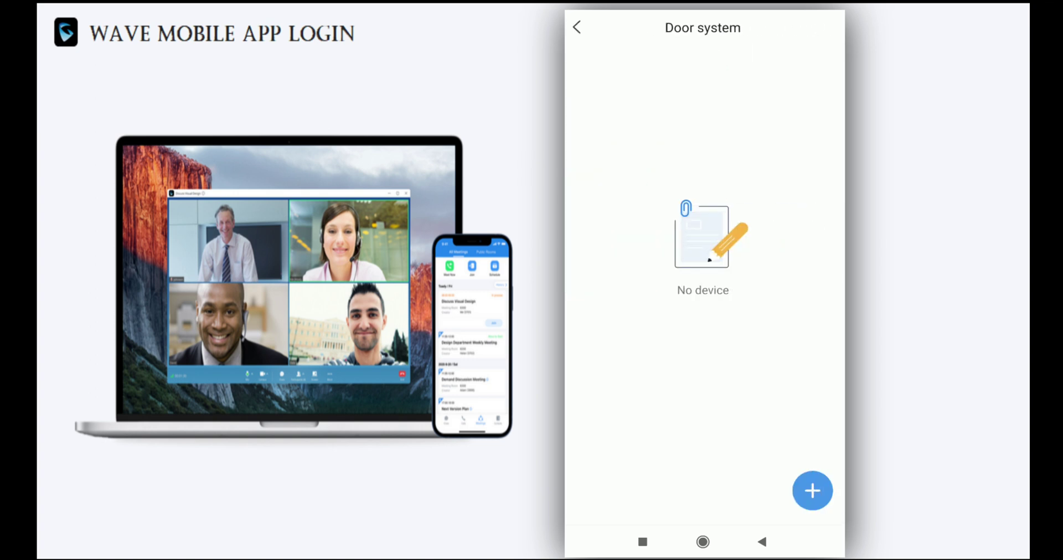
click(812, 491)
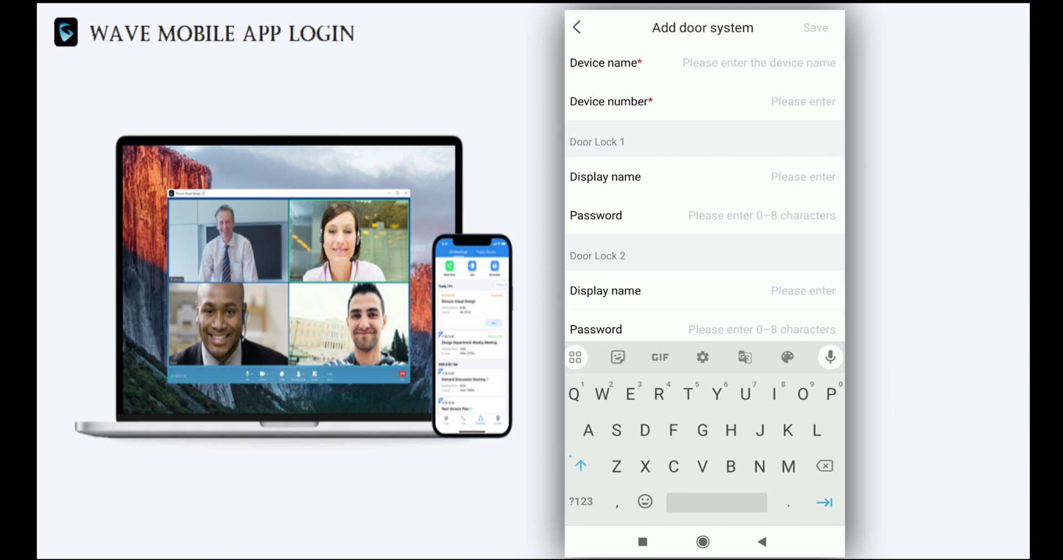
Save door system GDS3710, number 9002, with Door Lock 1 named GDS3710 and a password.
text(GDS)
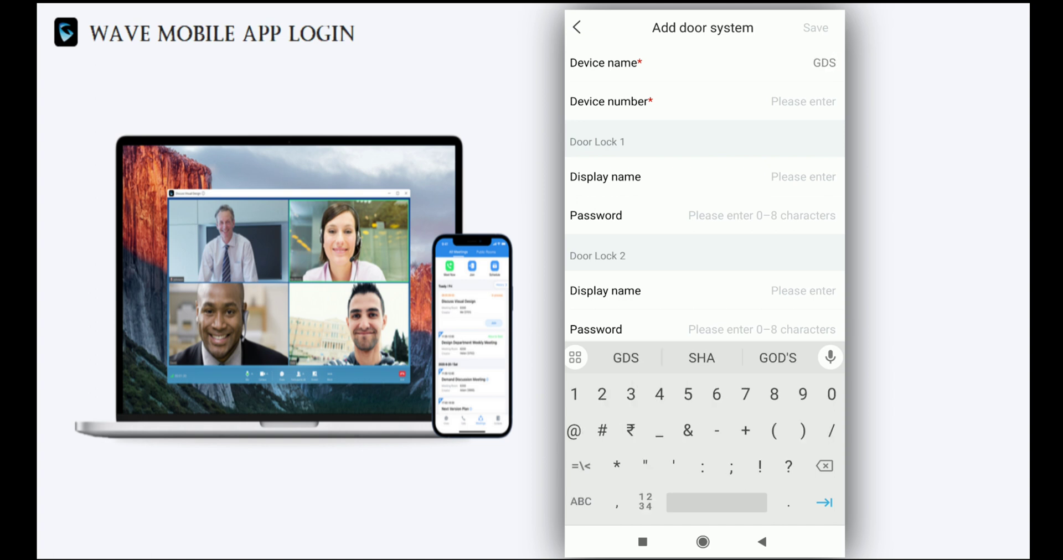
text(3710)
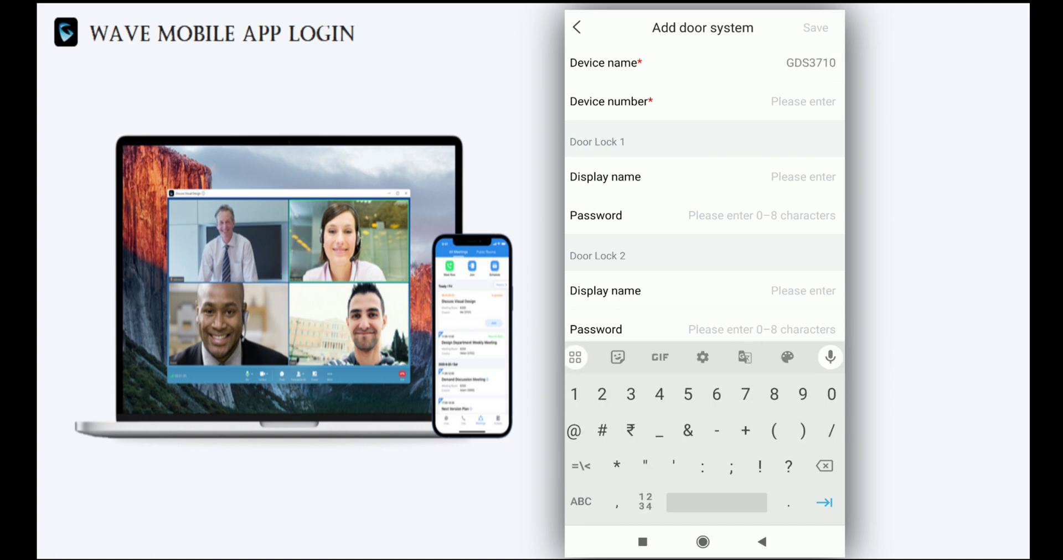
click(803, 101)
text(9002)
click(802, 176)
text(GDS)
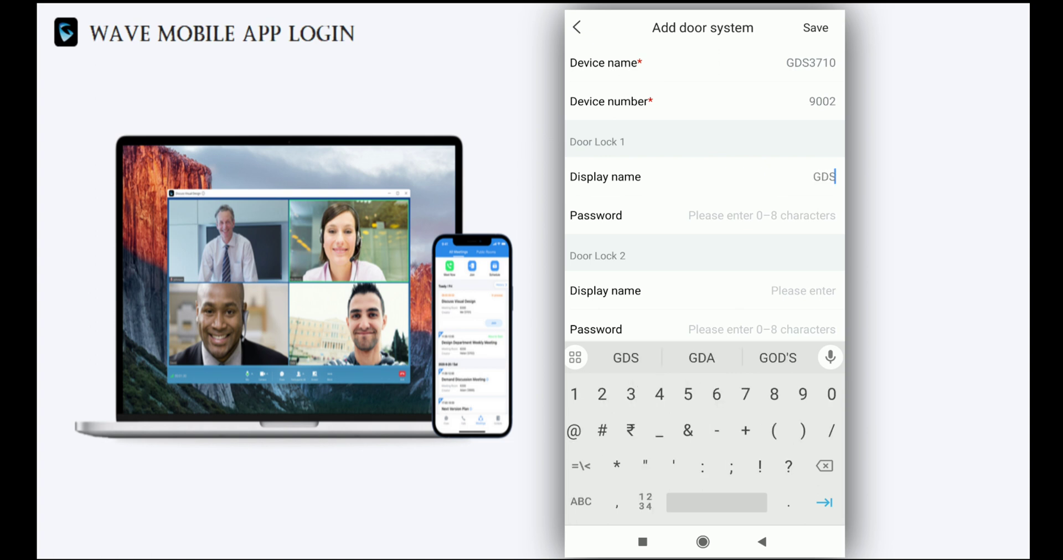
text(3710)
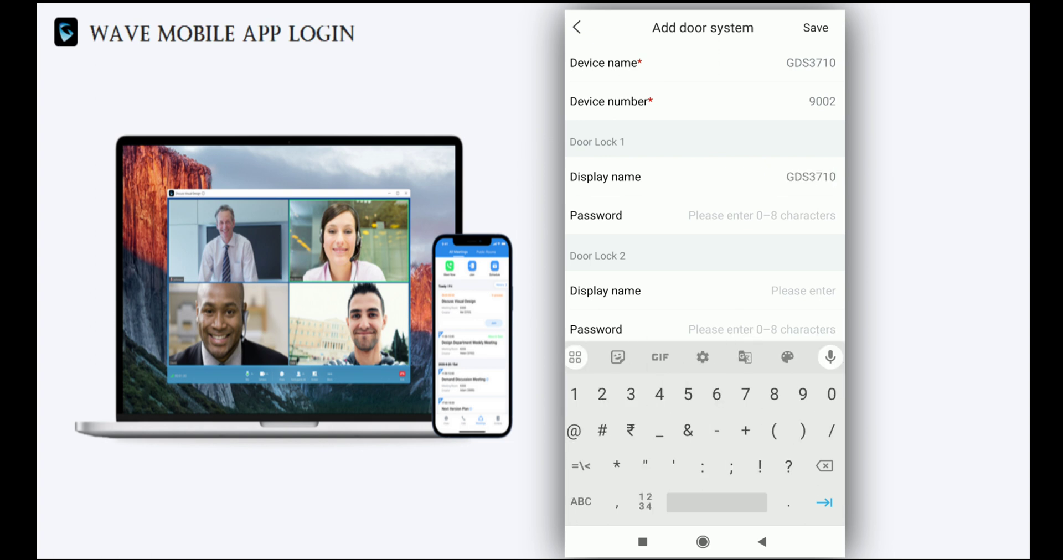
click(802, 215)
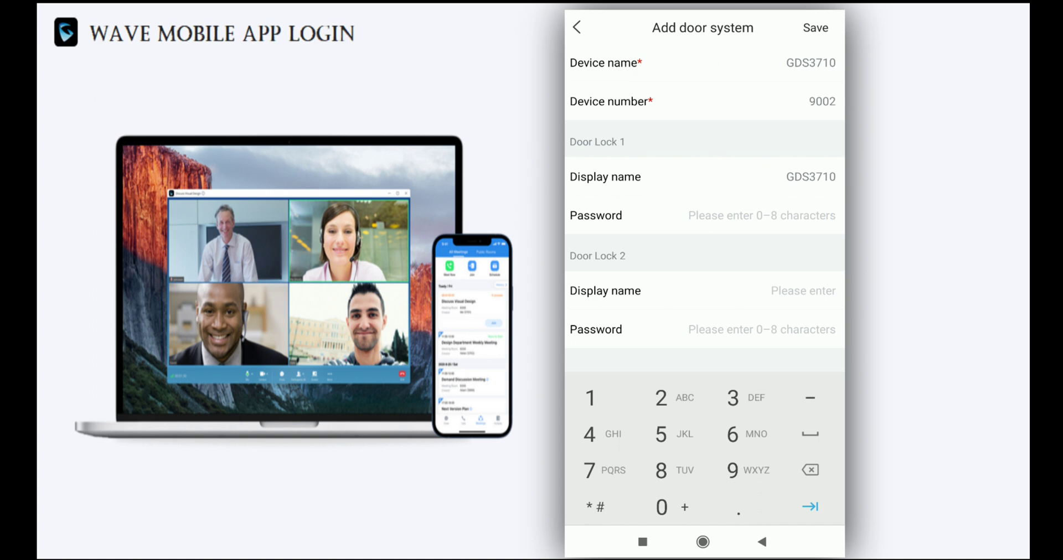
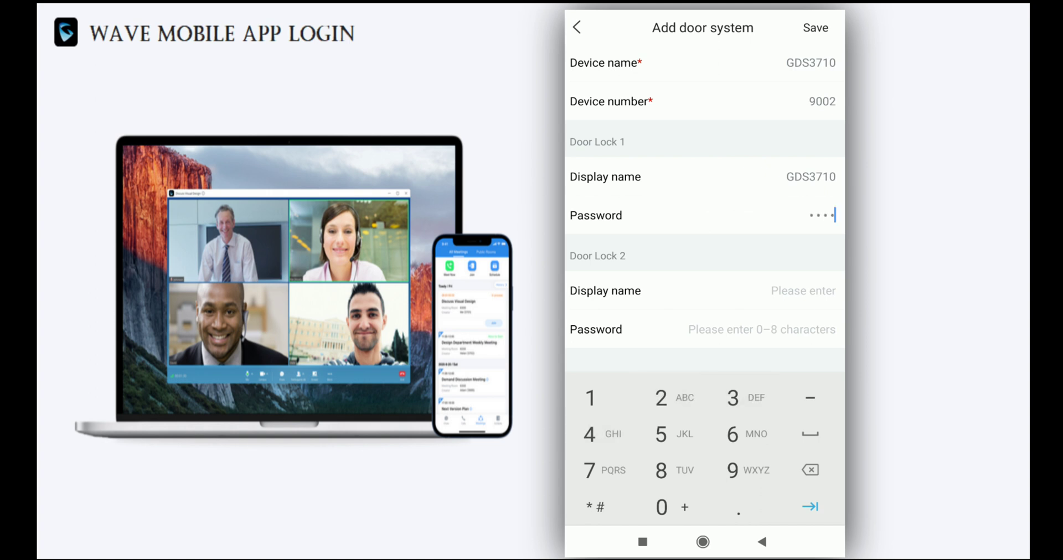
click(815, 28)
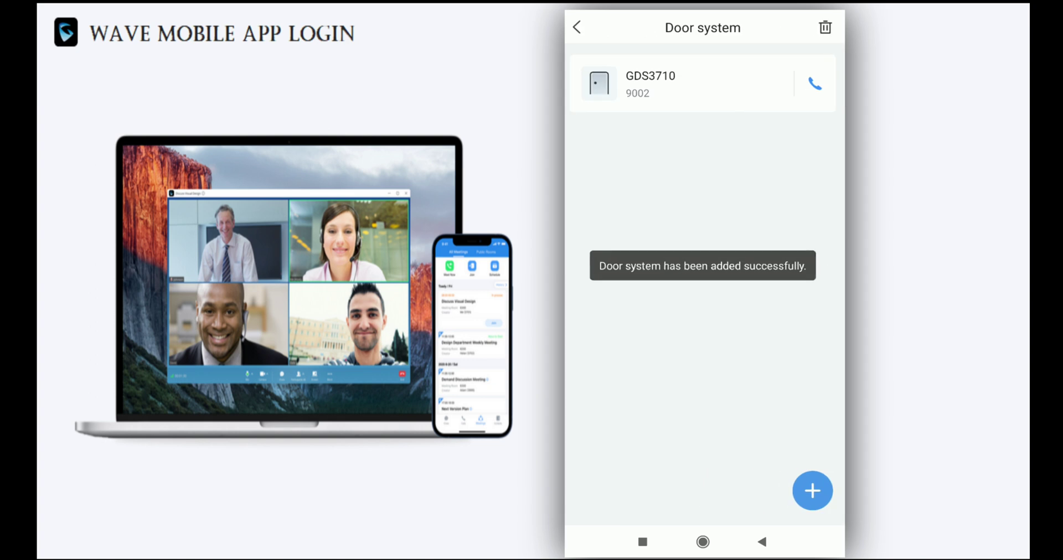